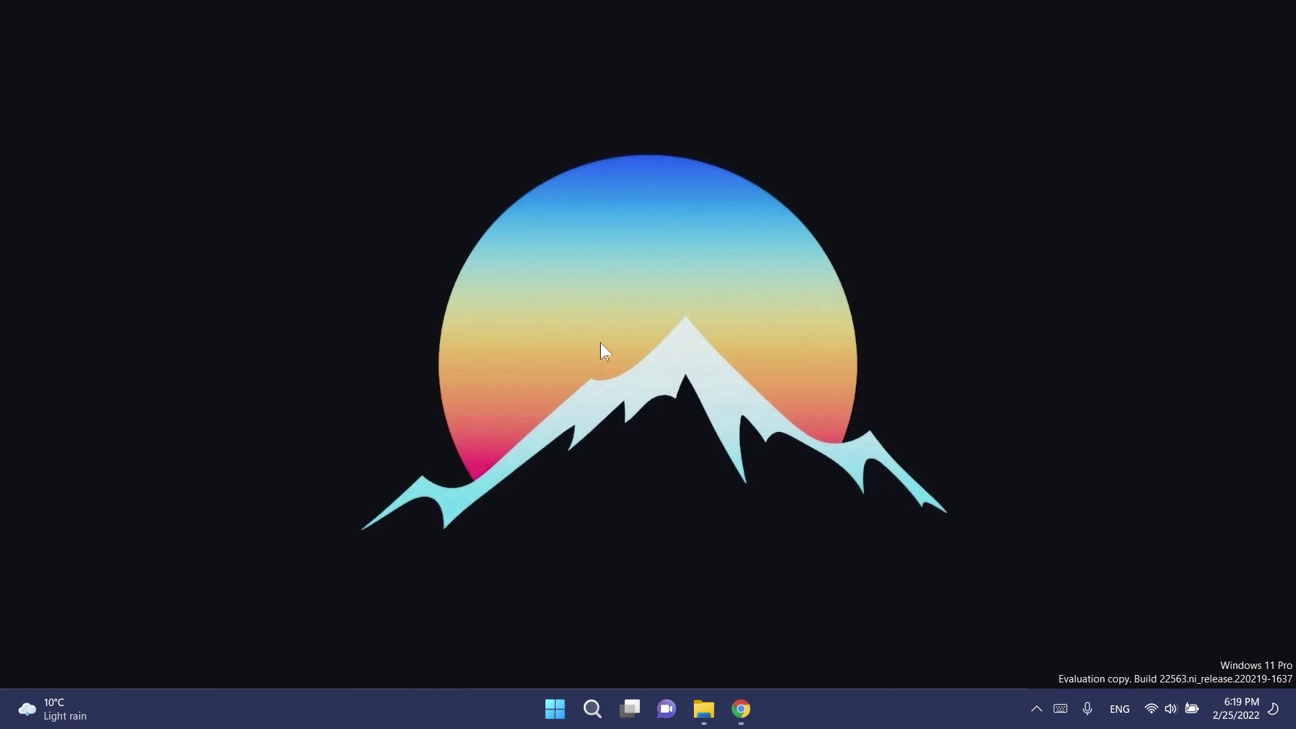
- Show the classic 'How do you want to open this file?' picker for sample, expanded with More apps
{"action": "left_click", "coordinate": [704, 707]}
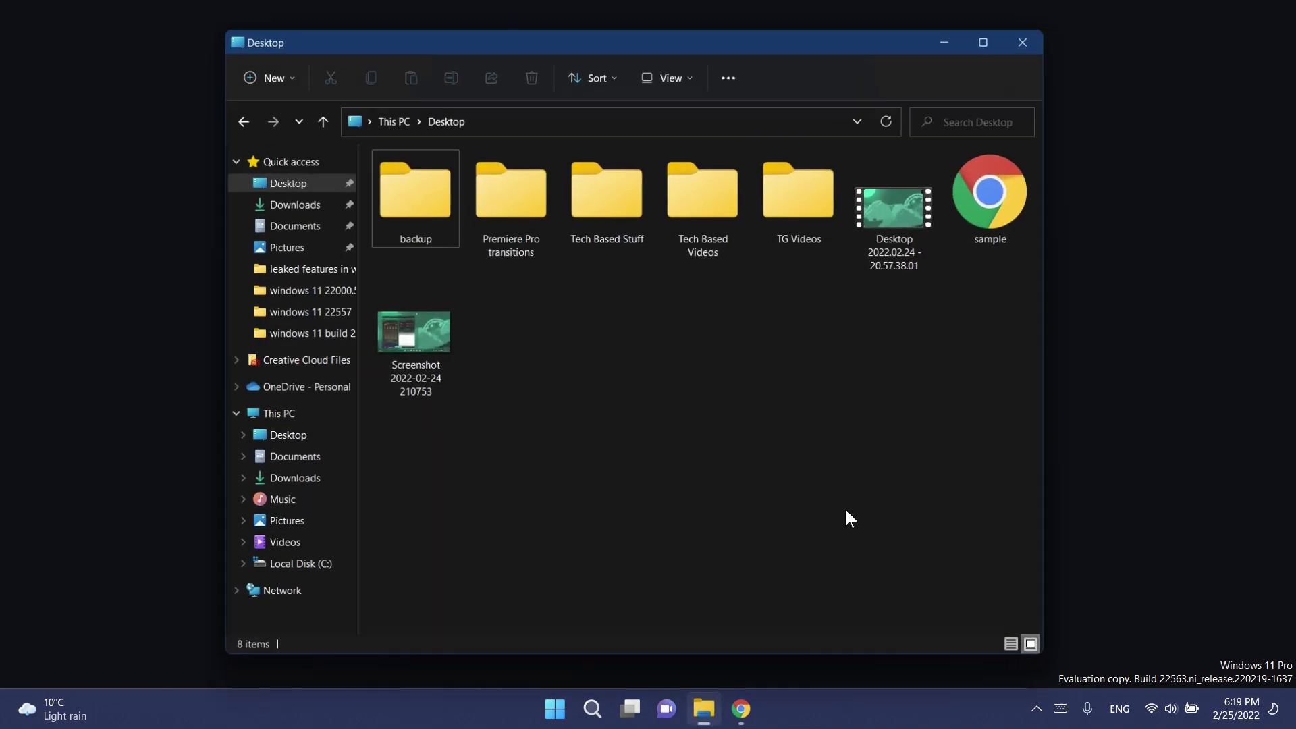
{"action": "key", "text": "s"}
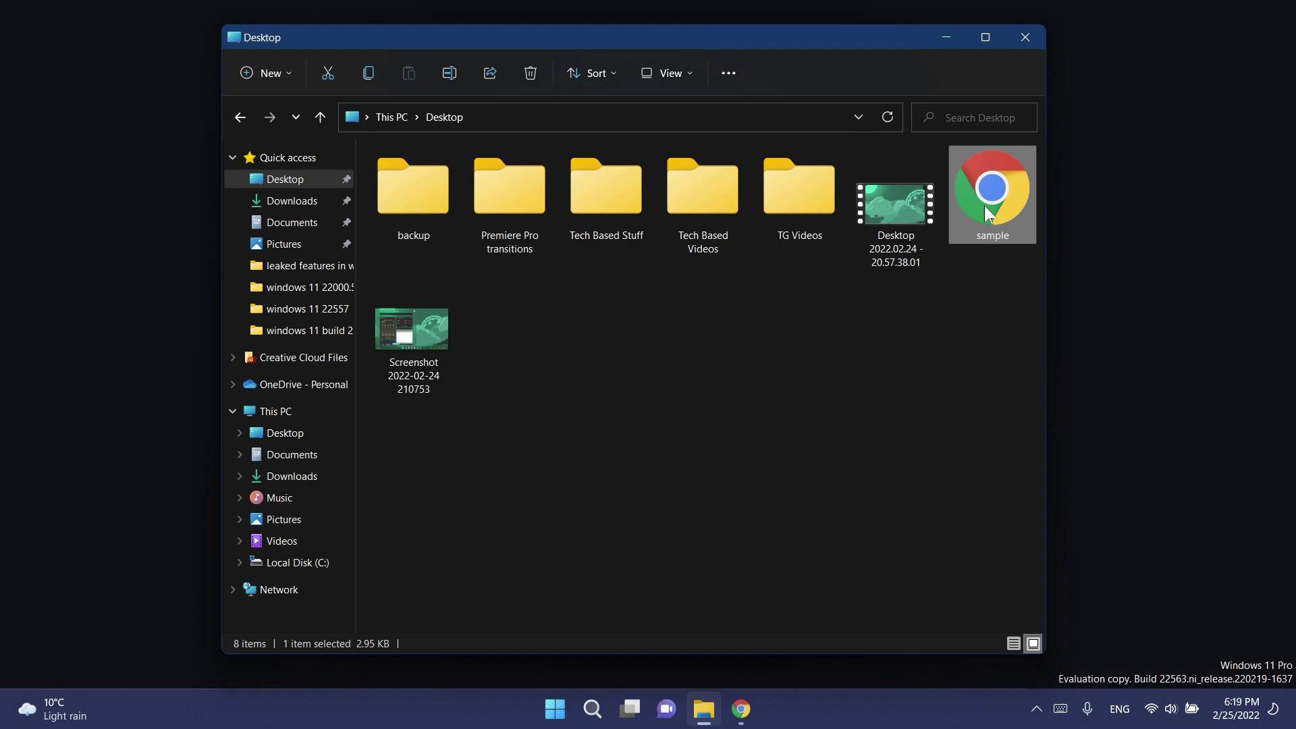
{"action": "right_click", "coordinate": [987, 215]}
{"action": "mouse_move", "coordinate": [1026, 290]}
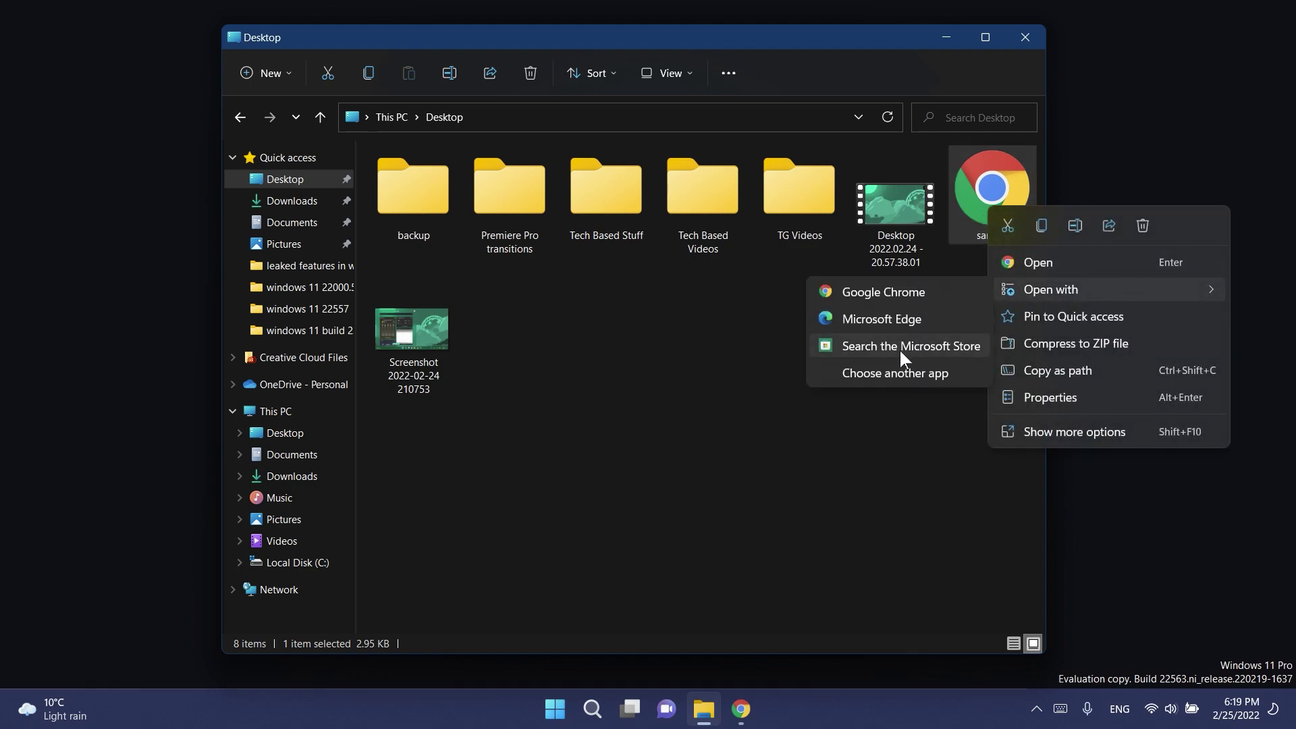
{"action": "left_click", "coordinate": [866, 374]}
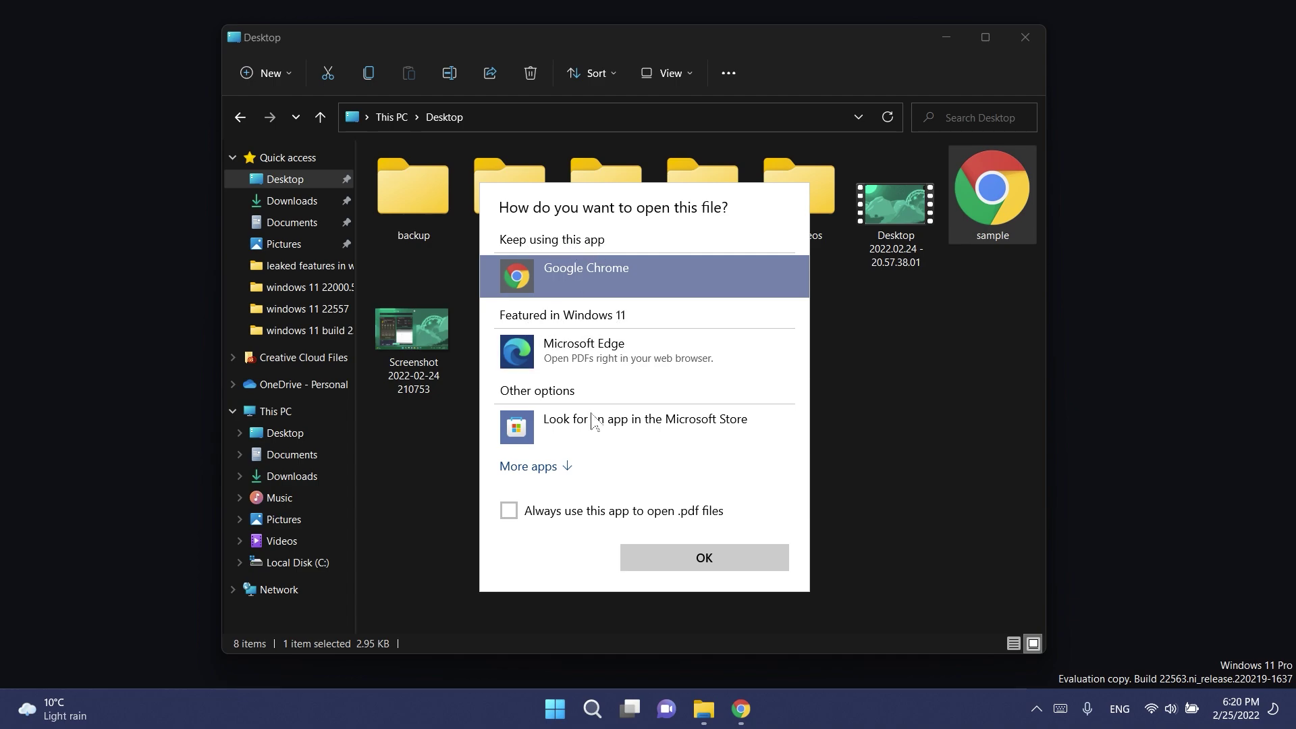
{"action": "left_click", "coordinate": [562, 467]}
{"action": "scroll", "coordinate": [594, 405], "scroll_direction": "down", "scroll_amount": 3}
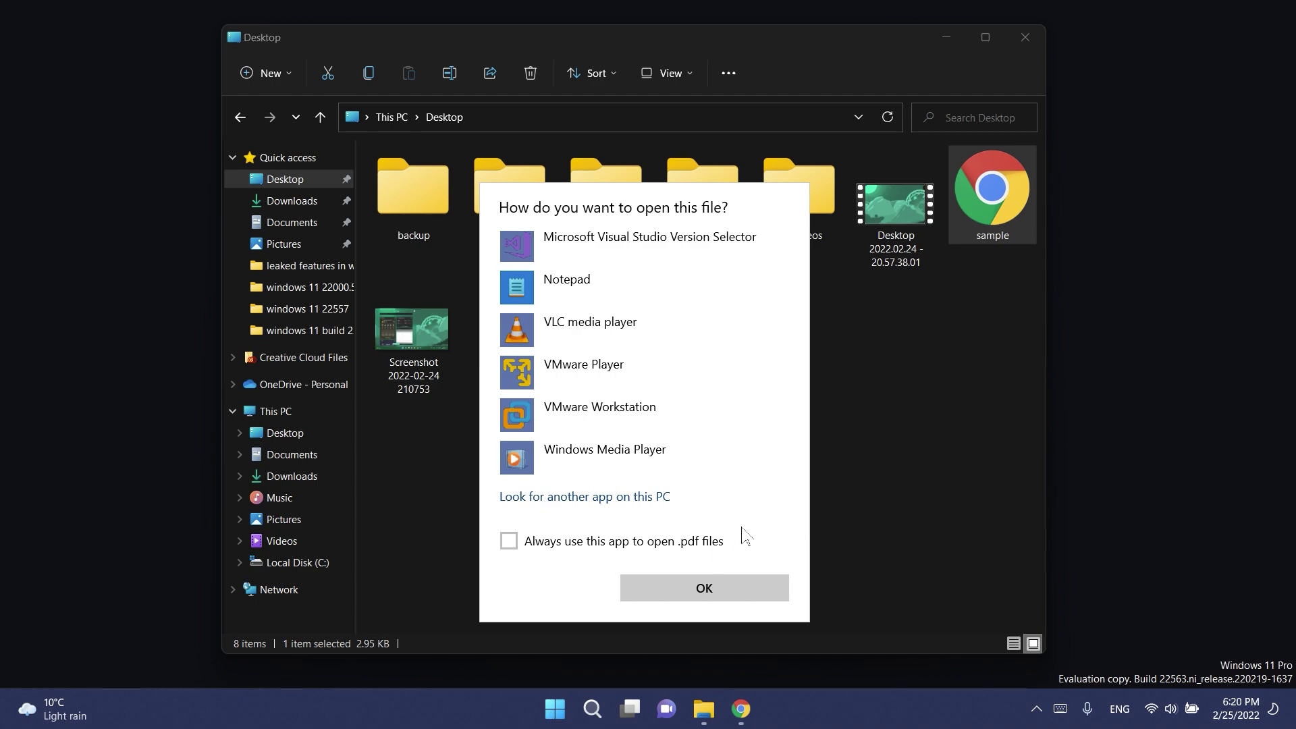
{"action": "scroll", "coordinate": [666, 420], "scroll_direction": "up", "scroll_amount": 5}
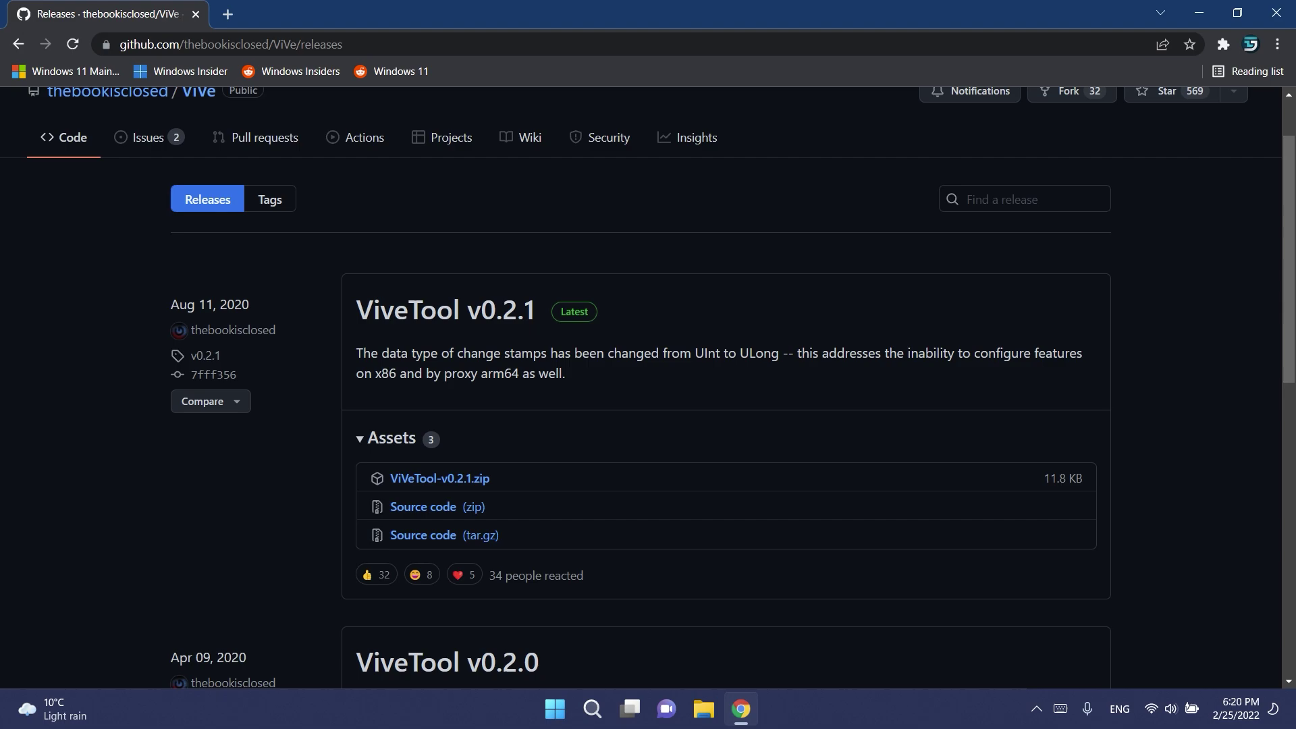
- Download ViVeTool-v0.2.1.zip to the Desktop and open it in WinRAR
{"action": "left_click", "coordinate": [449, 481]}
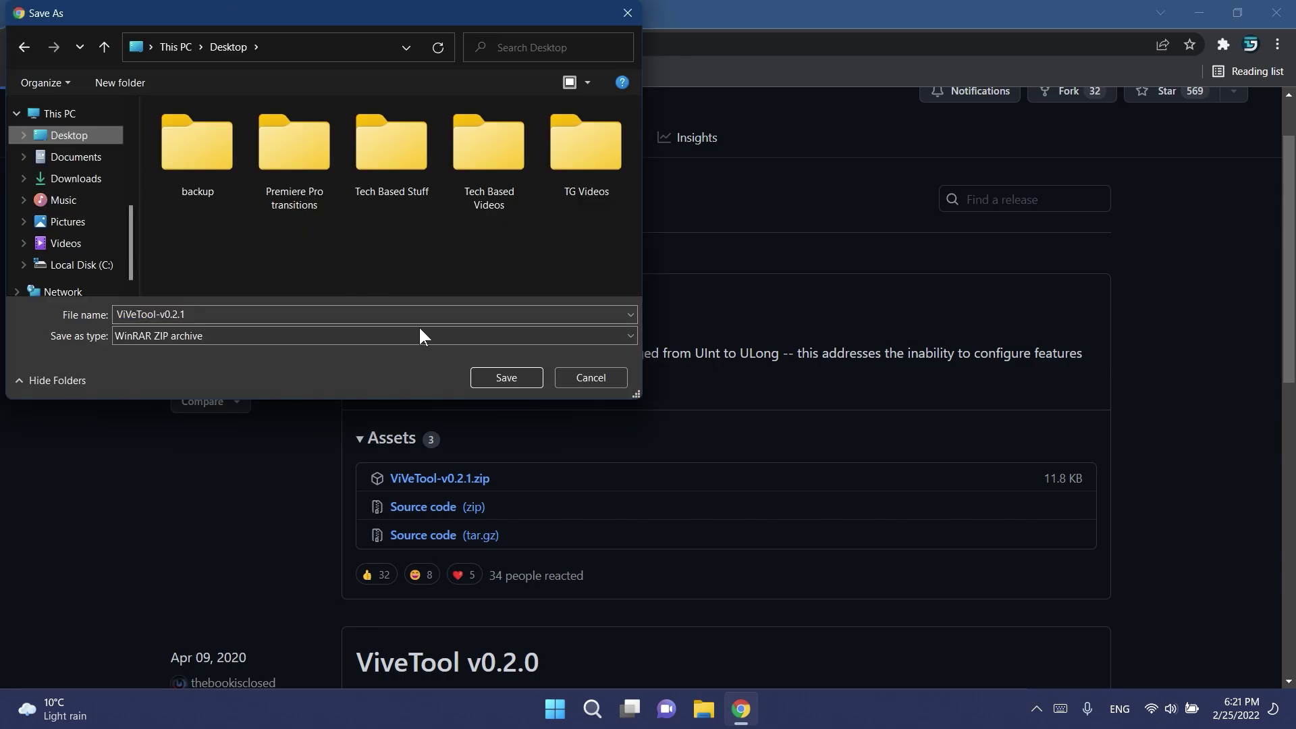
{"action": "left_click", "coordinate": [505, 377]}
{"action": "left_click", "coordinate": [87, 661]}
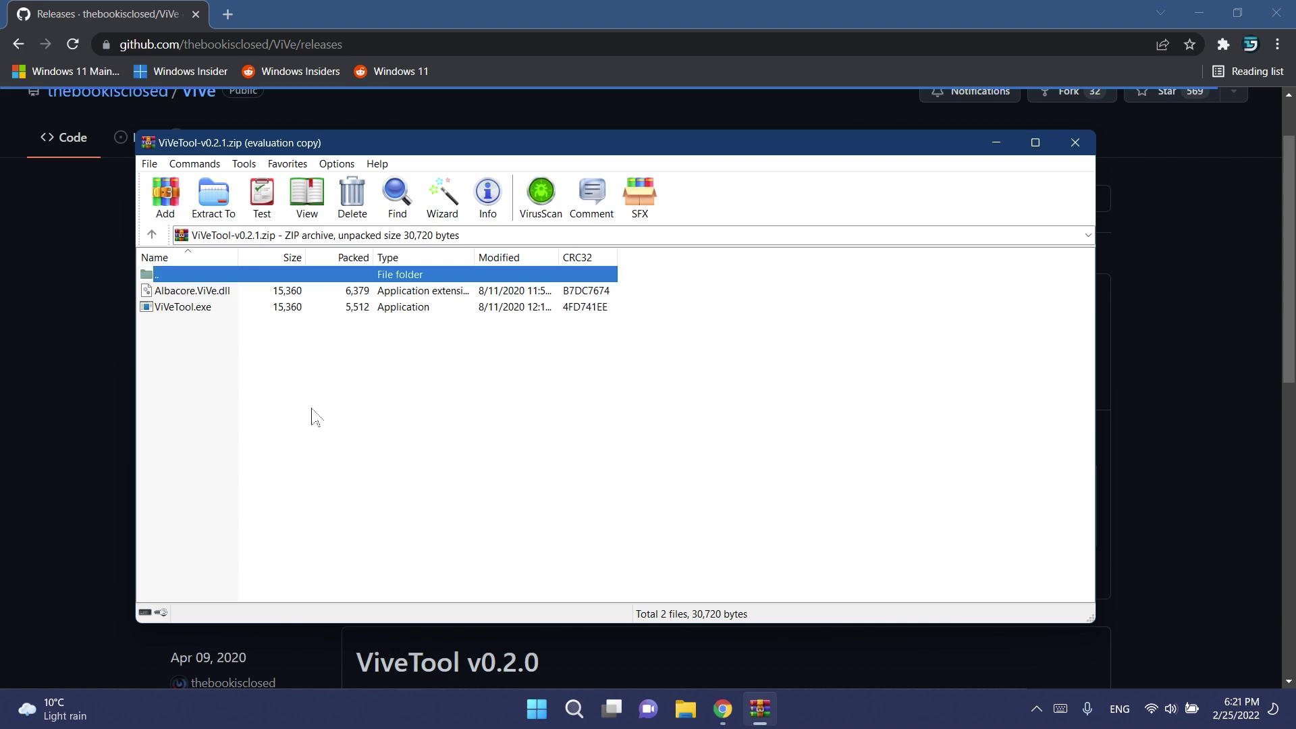
- Set C:\Windows\System32 as WinRAR's extraction destination
{"action": "left_click", "coordinate": [219, 198]}
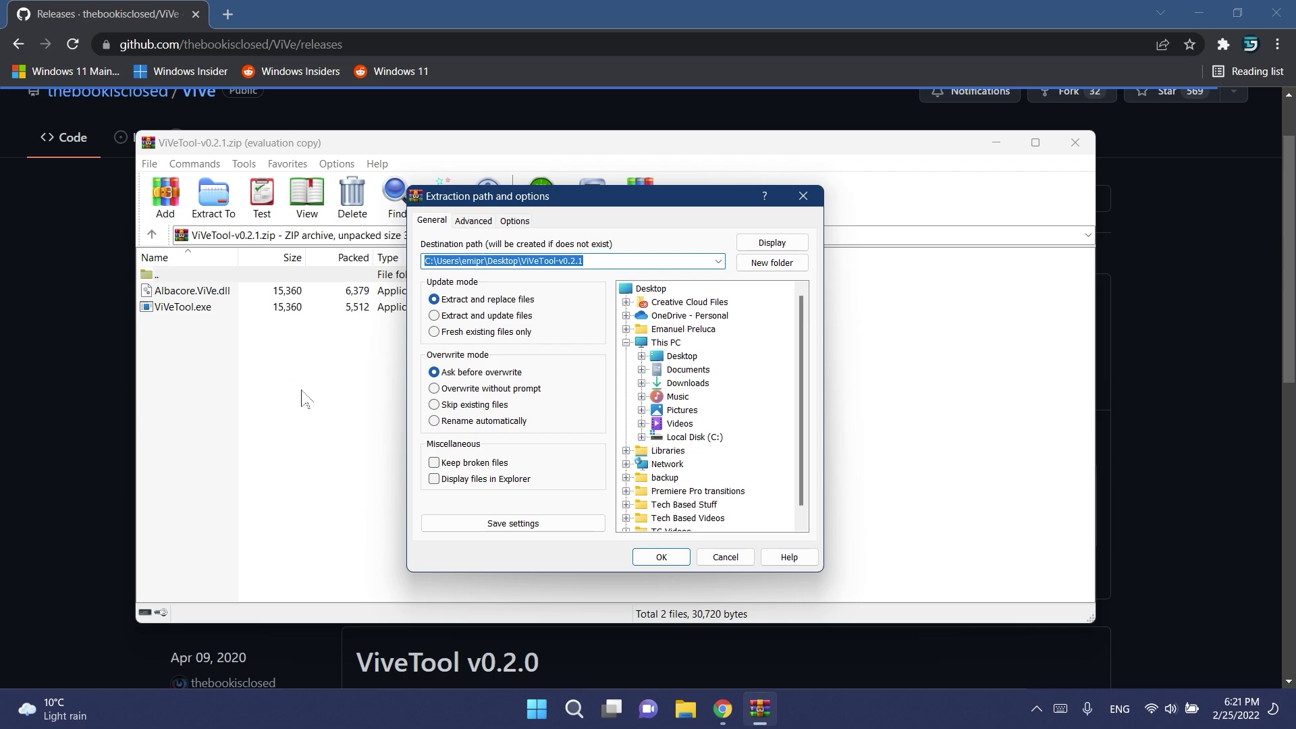
{"action": "scroll", "coordinate": [696, 398], "scroll_direction": "down", "scroll_amount": 1}
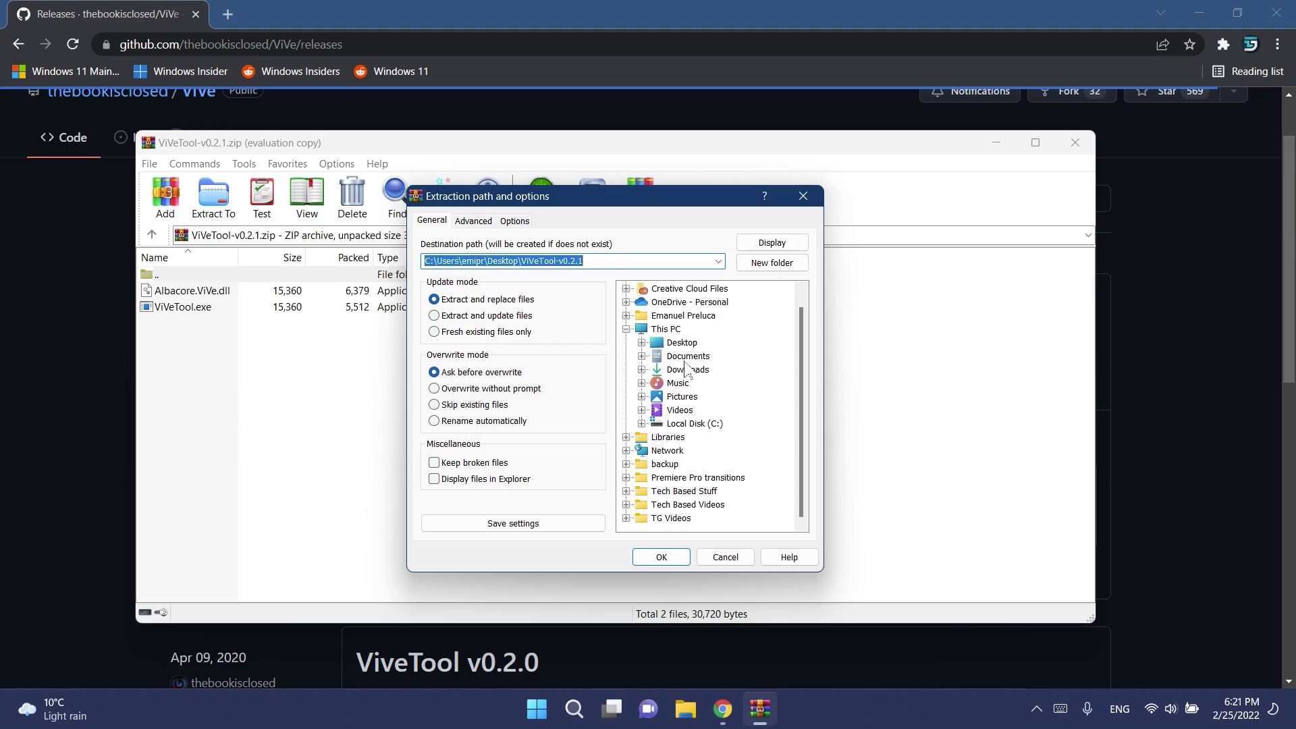
{"action": "left_click", "coordinate": [659, 328]}
{"action": "left_click", "coordinate": [643, 423]}
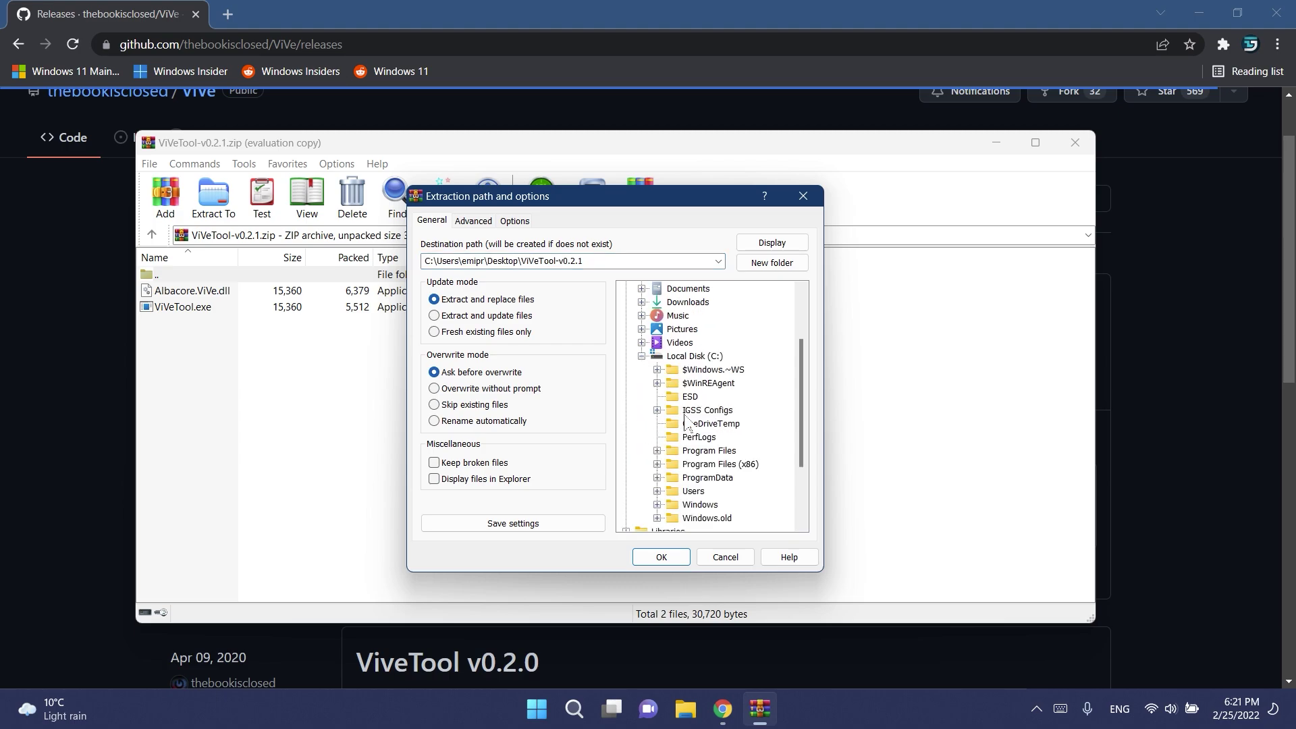
{"action": "scroll", "coordinate": [686, 422], "scroll_direction": "down", "scroll_amount": 2}
{"action": "left_click", "coordinate": [657, 423]}
{"action": "scroll", "coordinate": [714, 395], "scroll_direction": "down", "scroll_amount": 10}
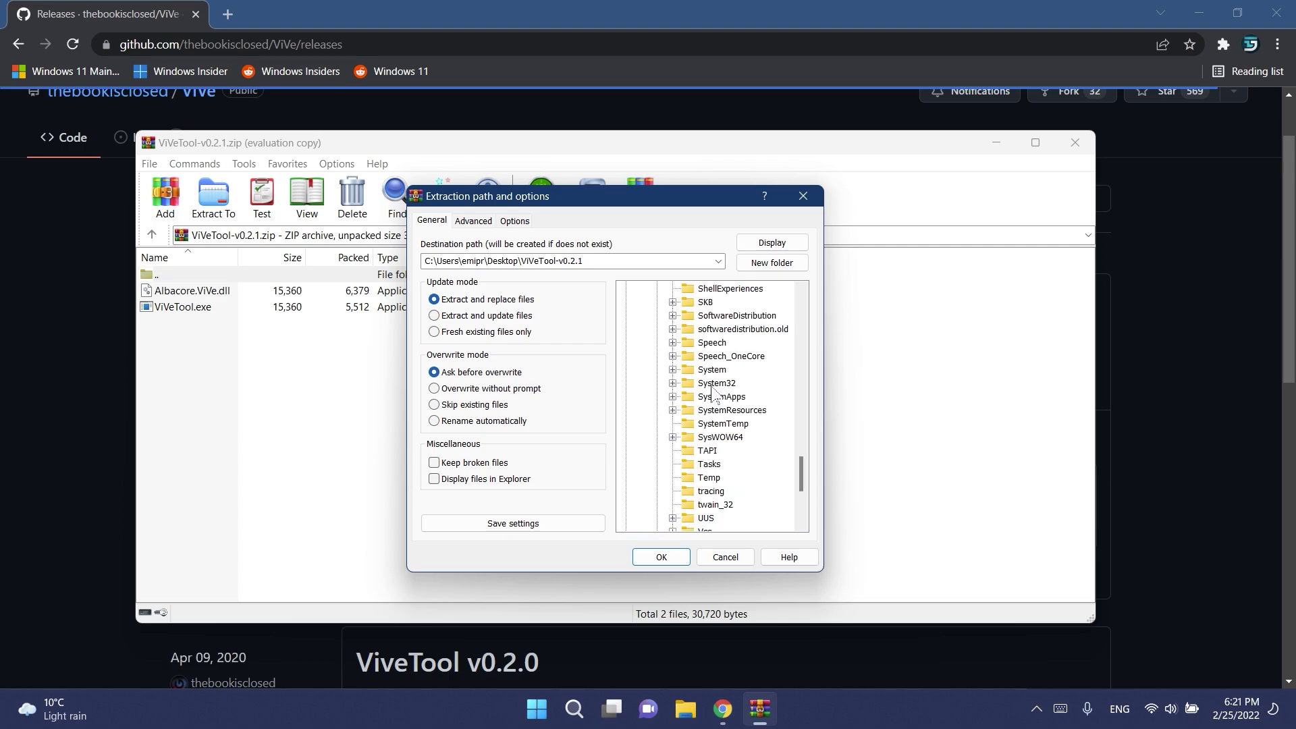
{"action": "left_click", "coordinate": [716, 384]}
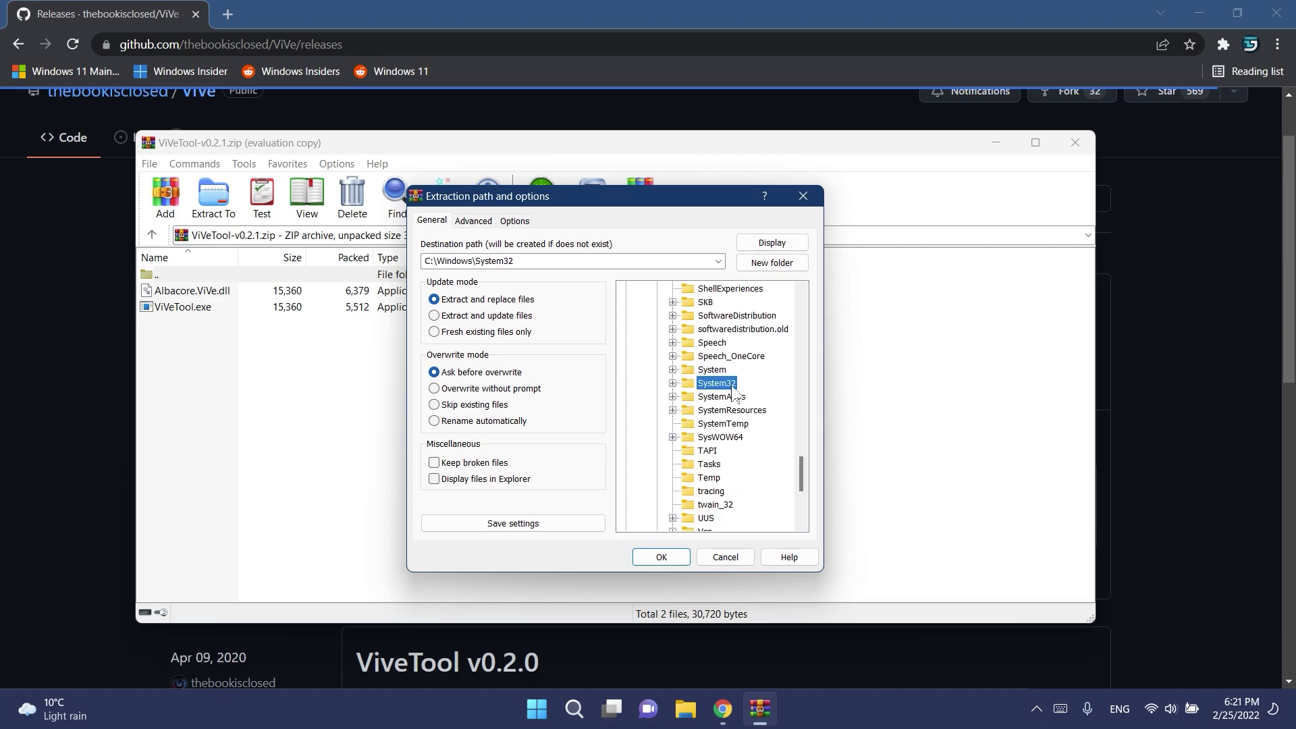
- Extract the files with administrator approval, replacing all existing copies
{"action": "left_click", "coordinate": [661, 558]}
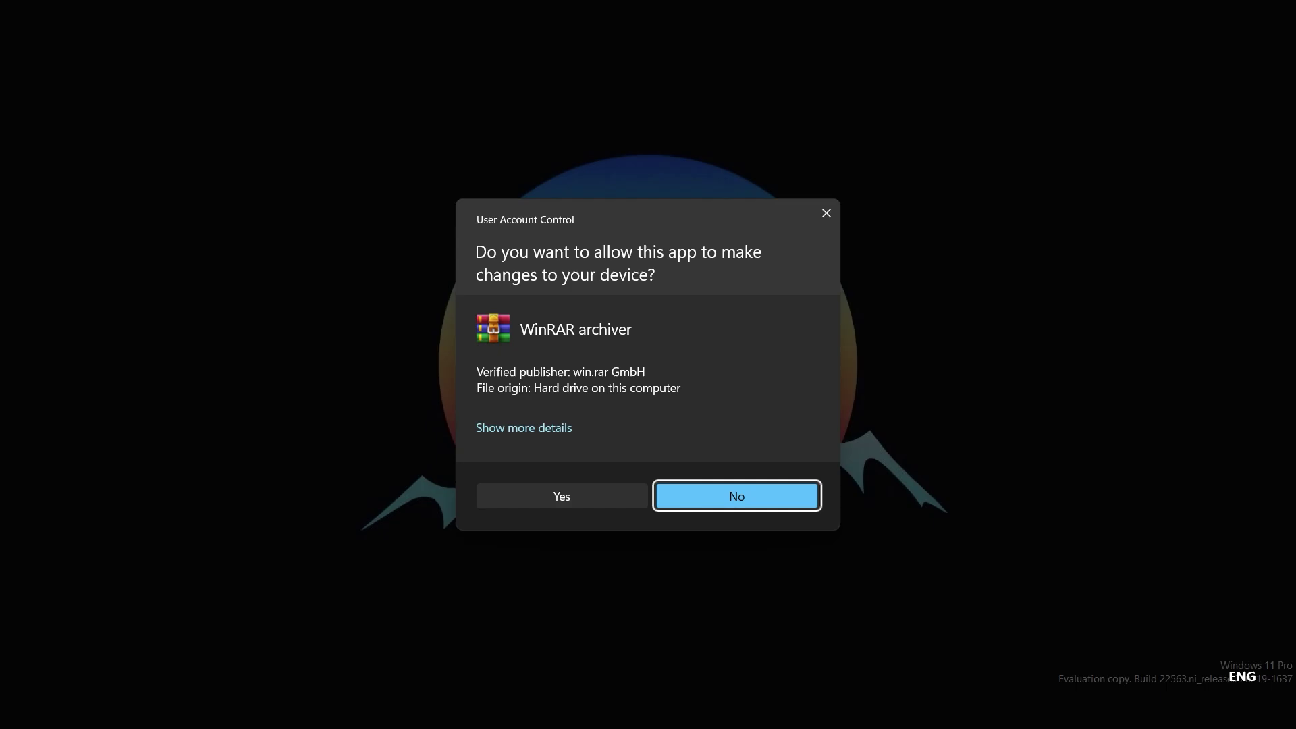
{"action": "left_click", "coordinate": [575, 497]}
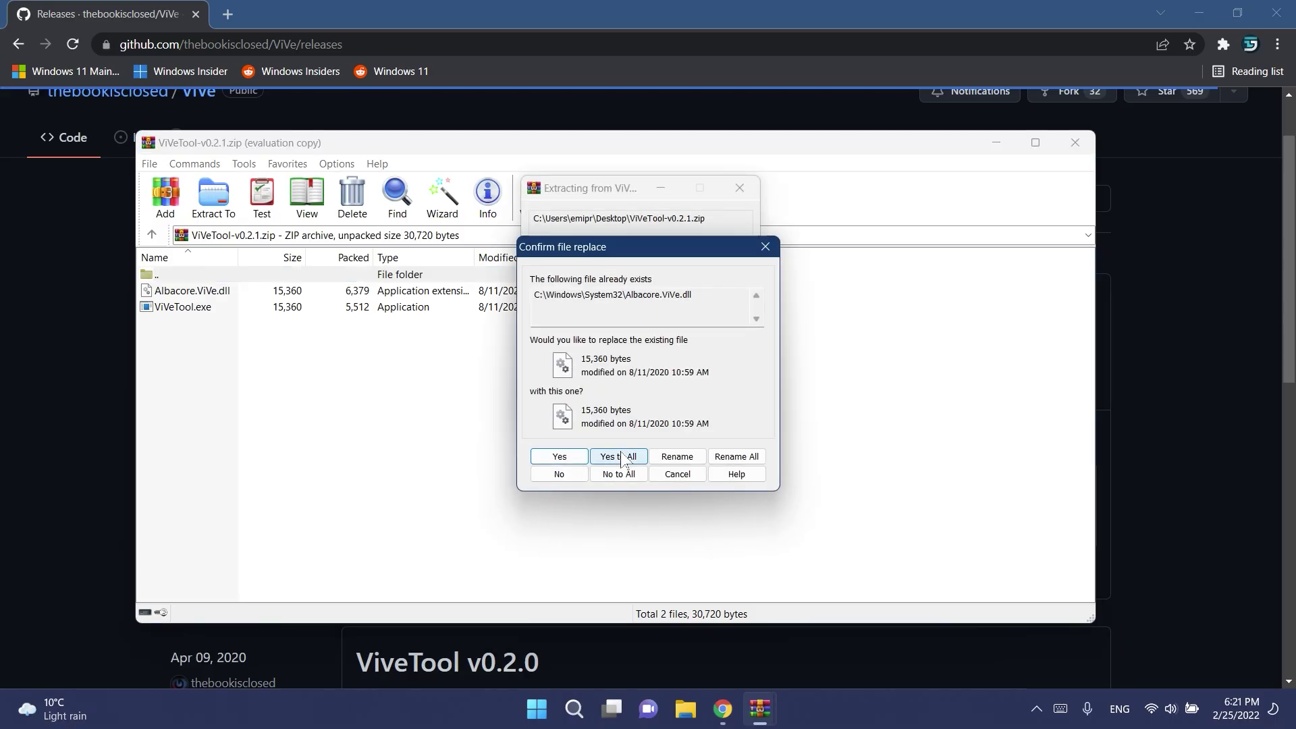
{"action": "left_click", "coordinate": [622, 459]}
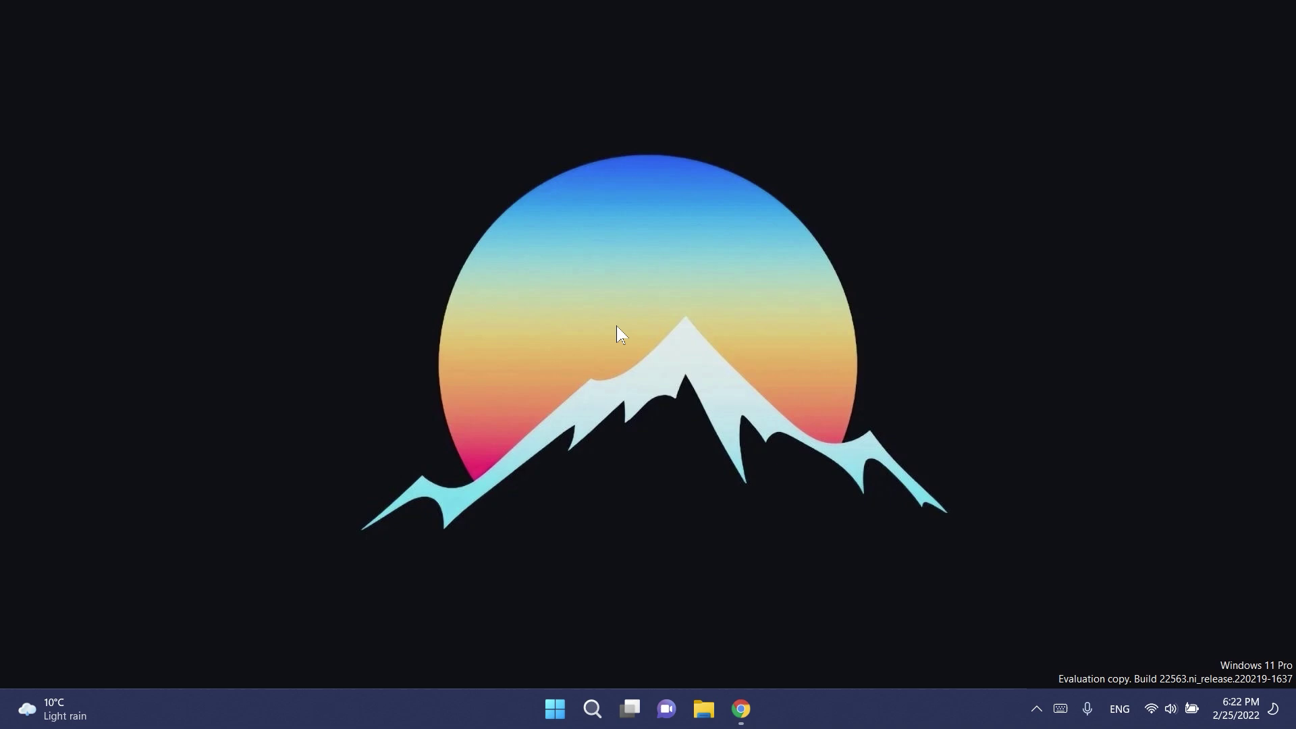
- Launch Command Prompt as administrator by searching 'cmd' in Start and approving UAC
{"action": "key", "text": "super"}
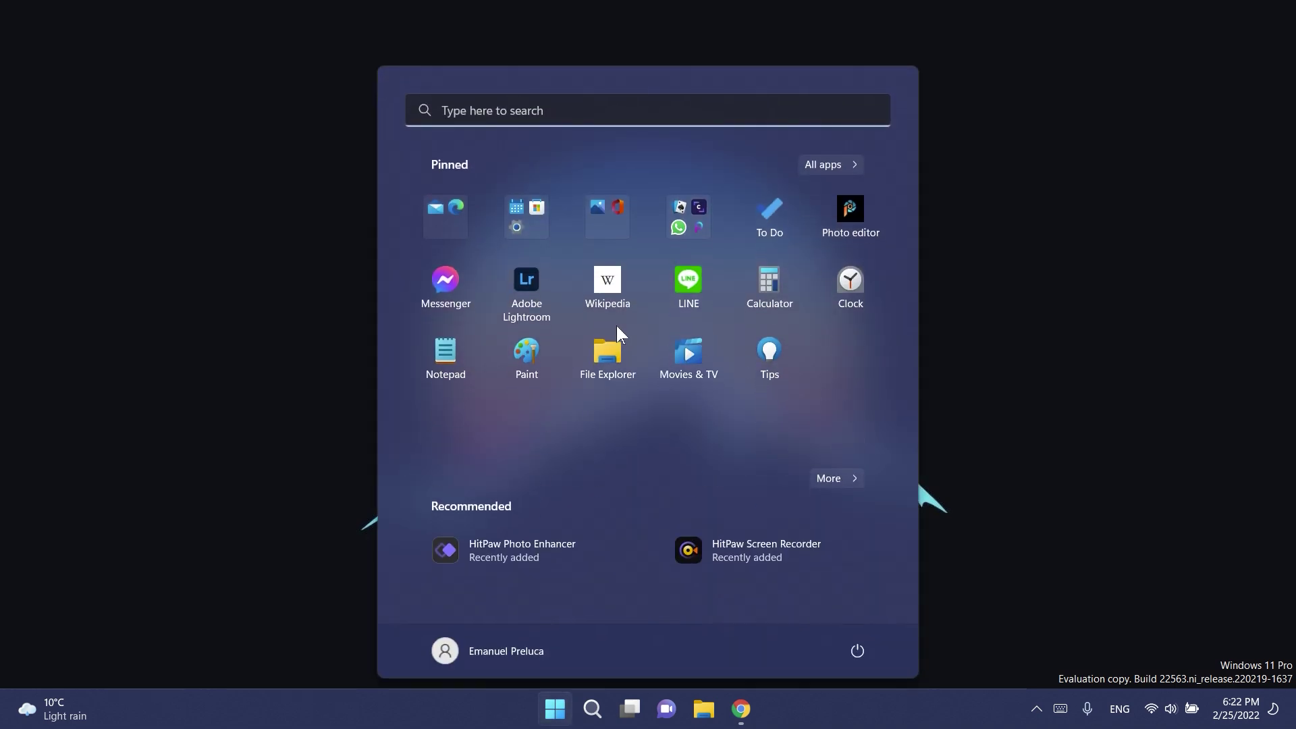
{"action": "type", "text": "cmd"}
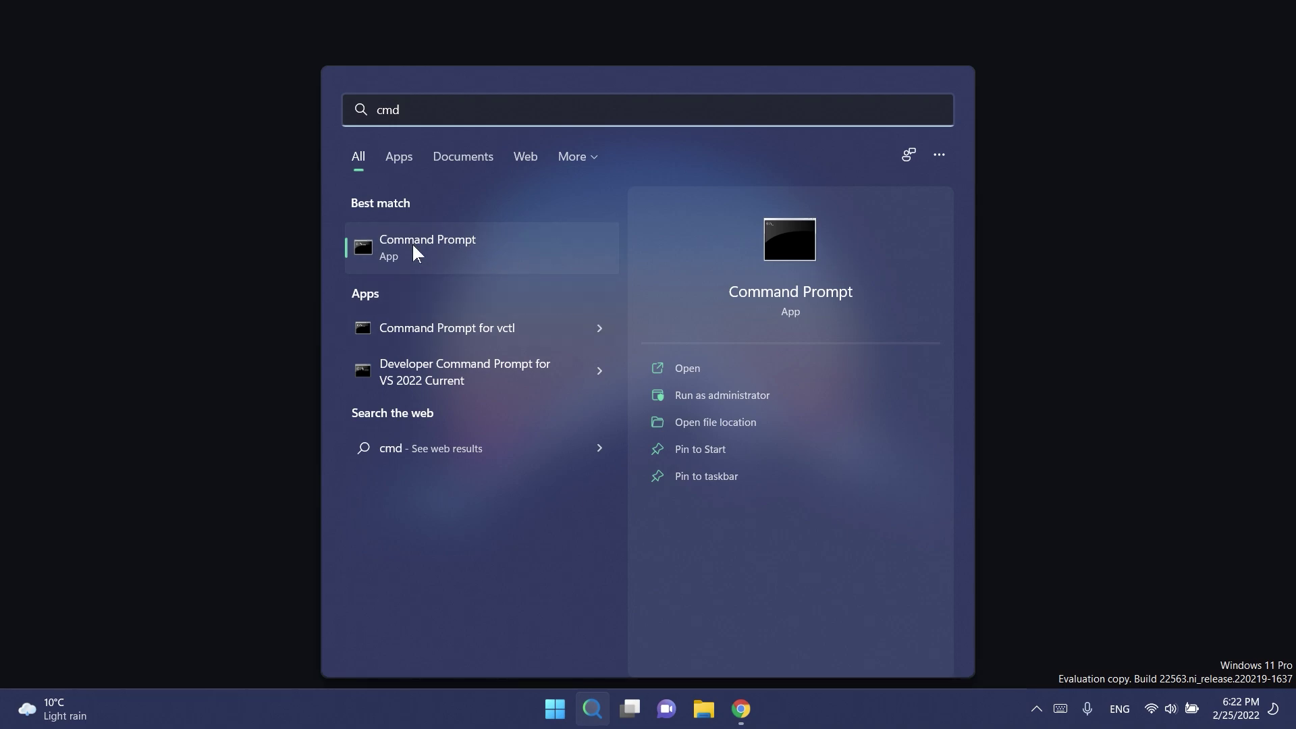
{"action": "right_click", "coordinate": [414, 246]}
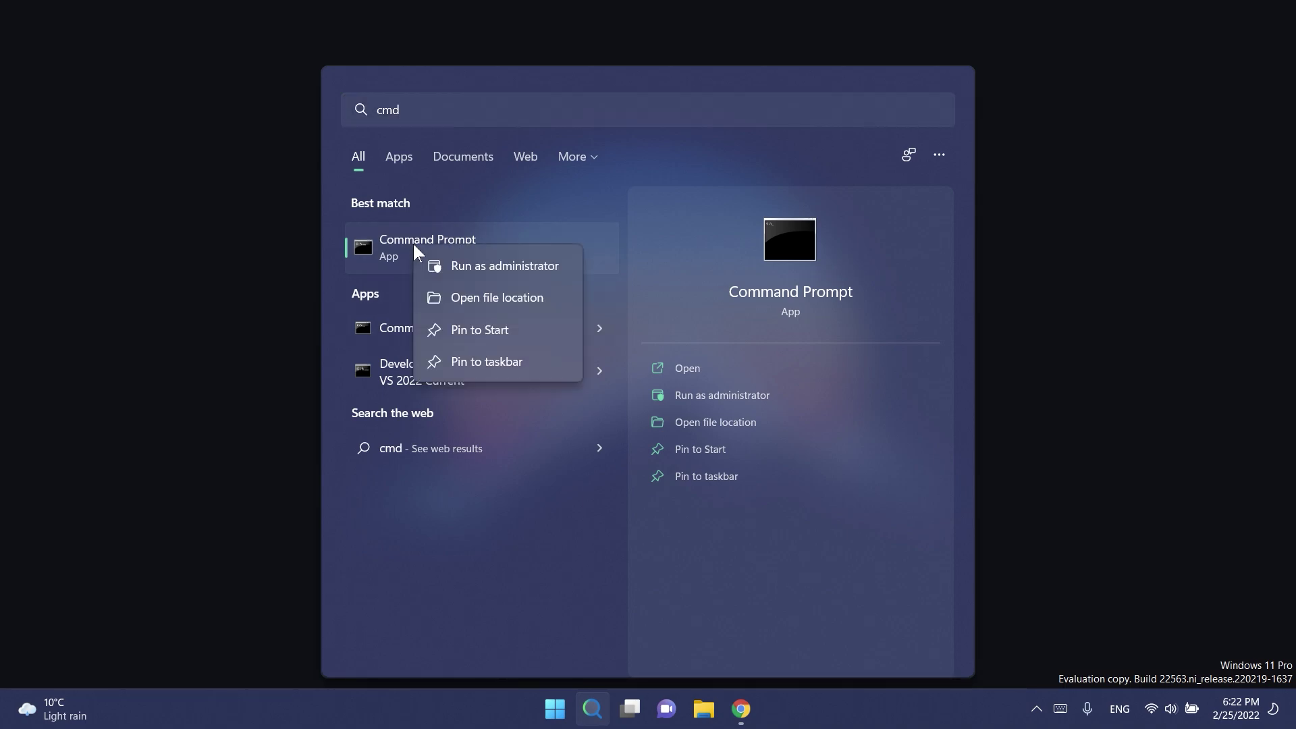
{"action": "left_click", "coordinate": [475, 270]}
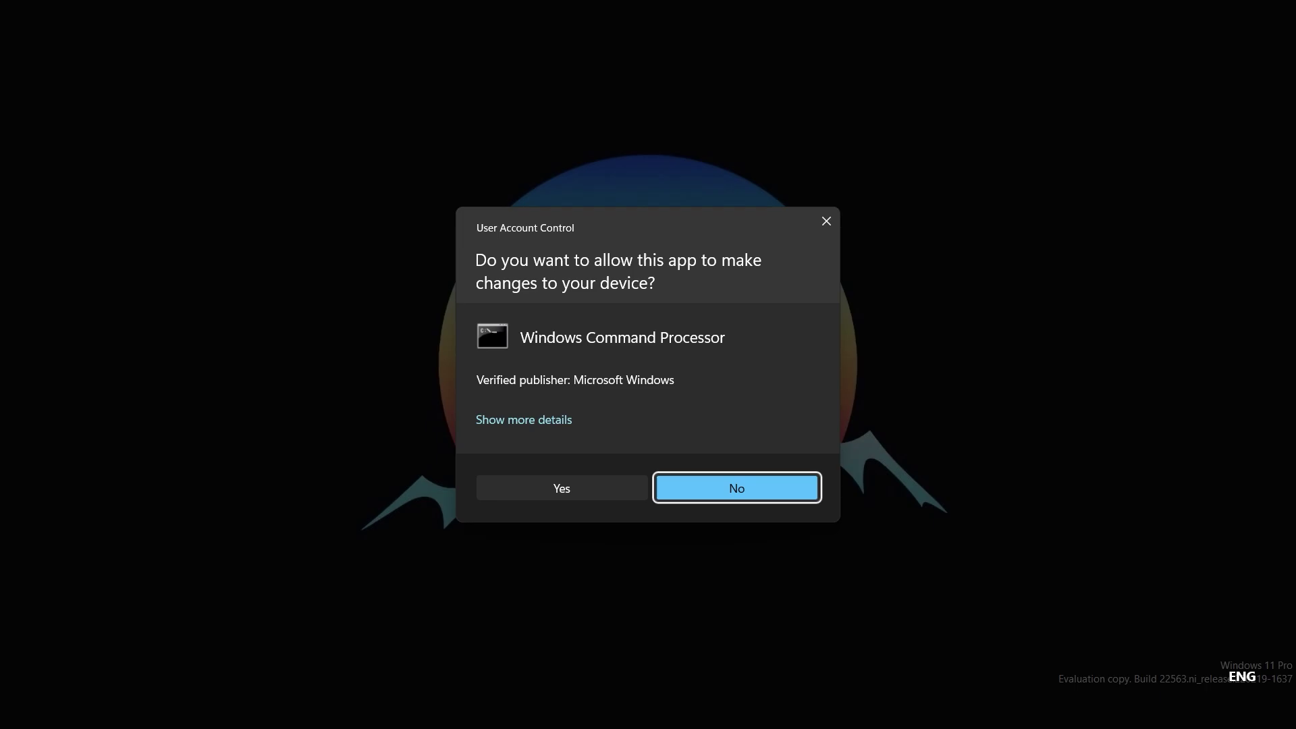
{"action": "left_click", "coordinate": [544, 487]}
- Run 'vivetool addconfig 36302090 2' and close Command Prompt after it succeeds
{"action": "left_click_drag", "start_coordinate": [415, 150], "coordinate": [505, 179]}
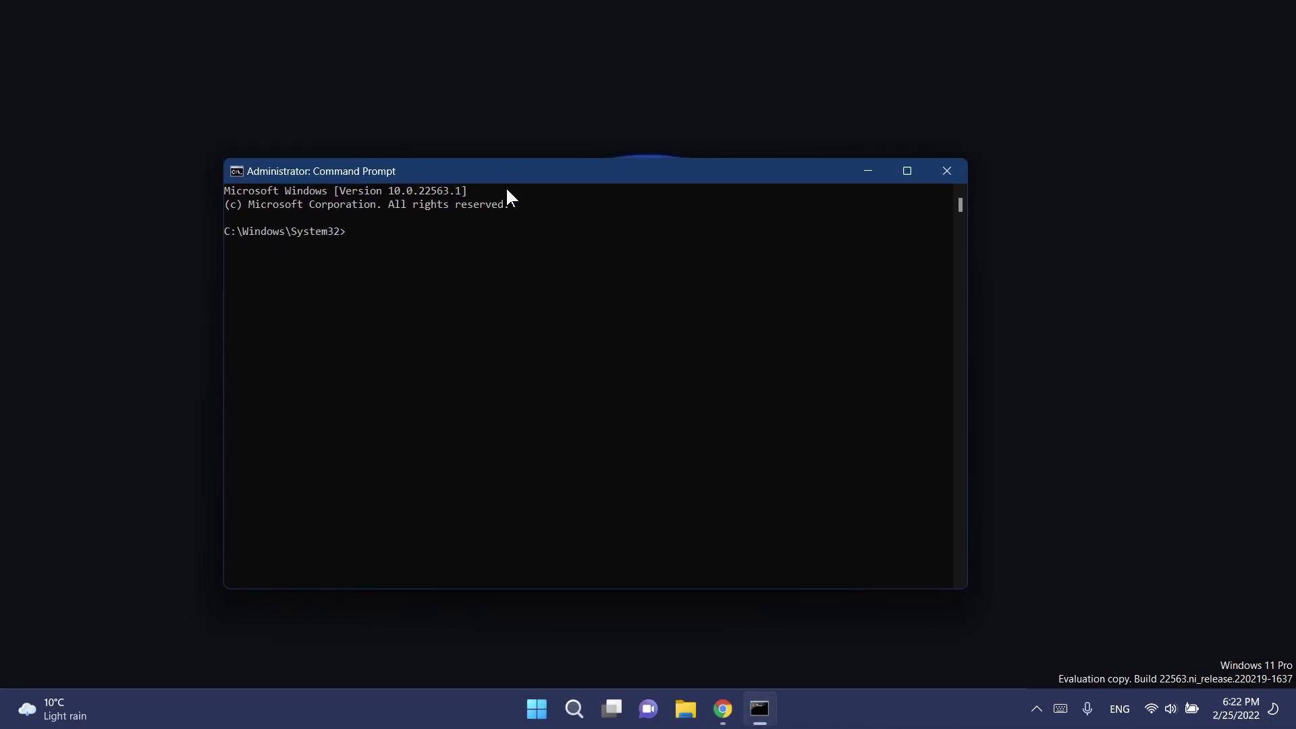
{"action": "type", "text": "vivetool addconfig 36302090 2"}
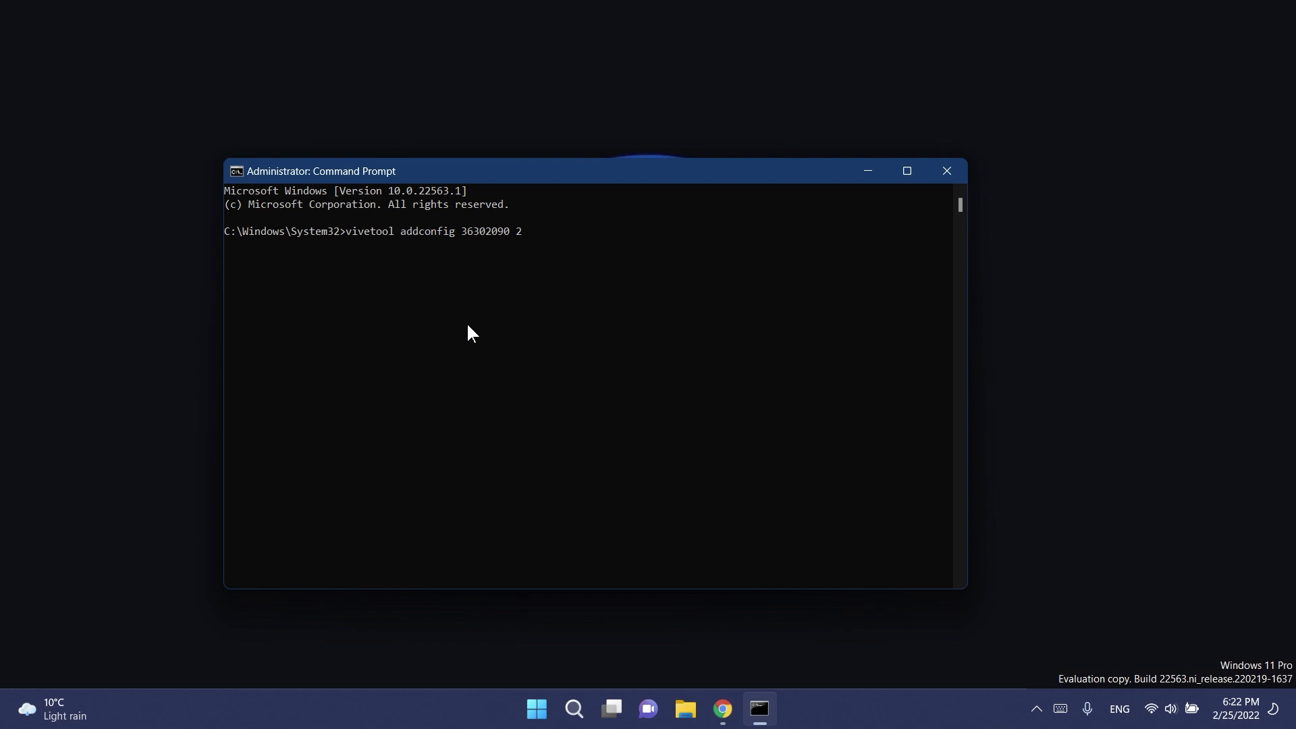
{"action": "key", "text": "Return"}
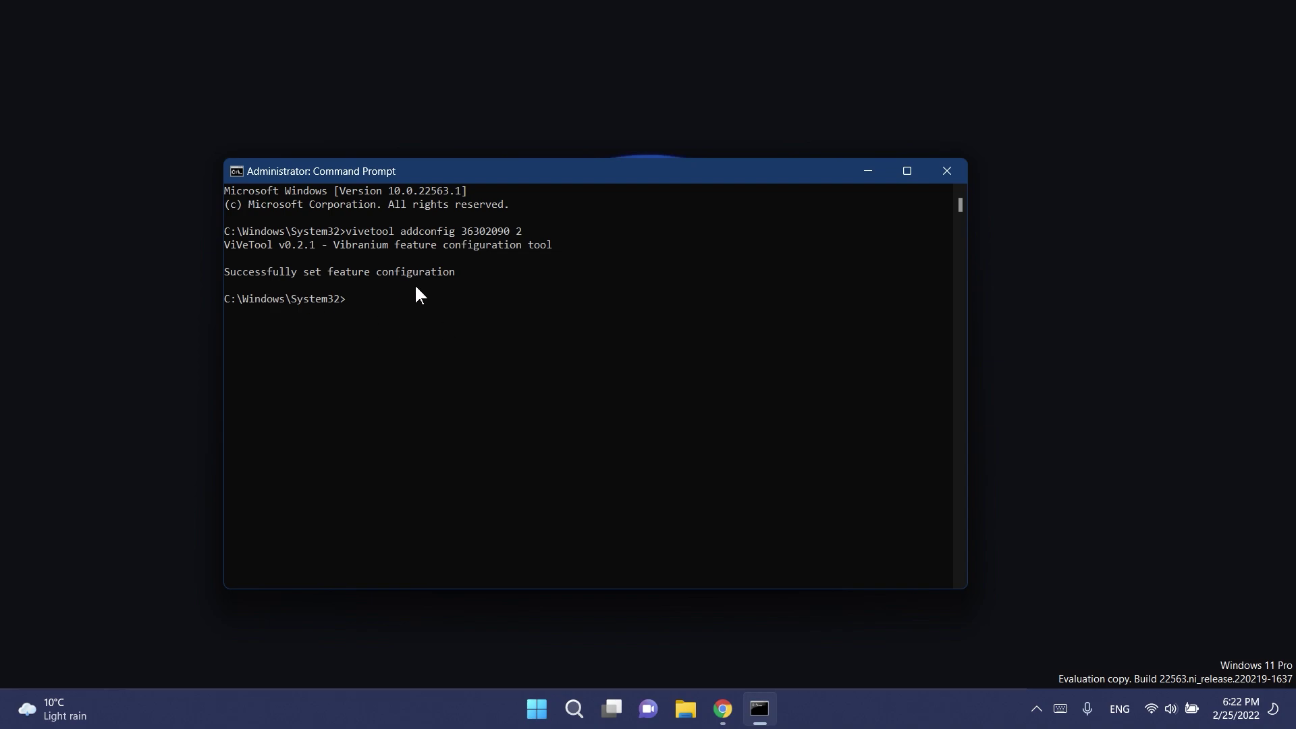
{"action": "key", "text": "alt+F4"}
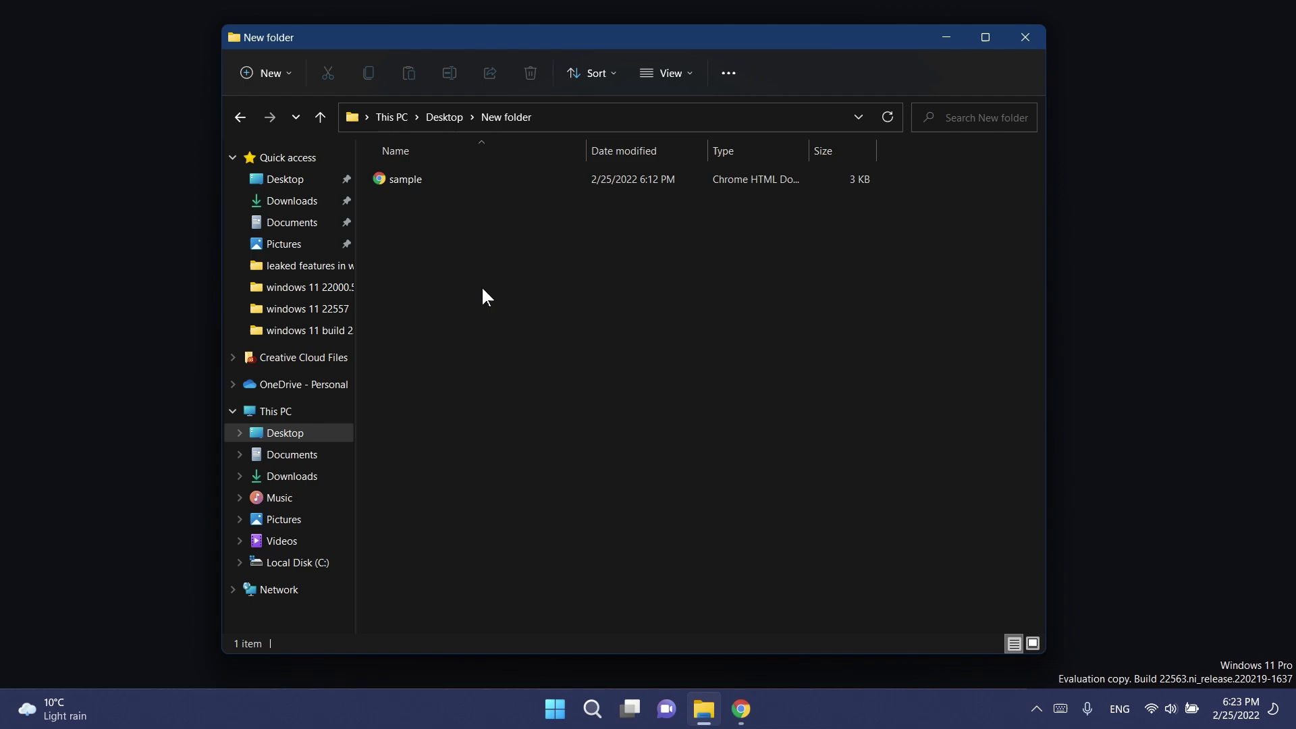
- Make Google Chrome sample's default app in the new dark picker, then select the CSV file
{"action": "right_click", "coordinate": [427, 180]}
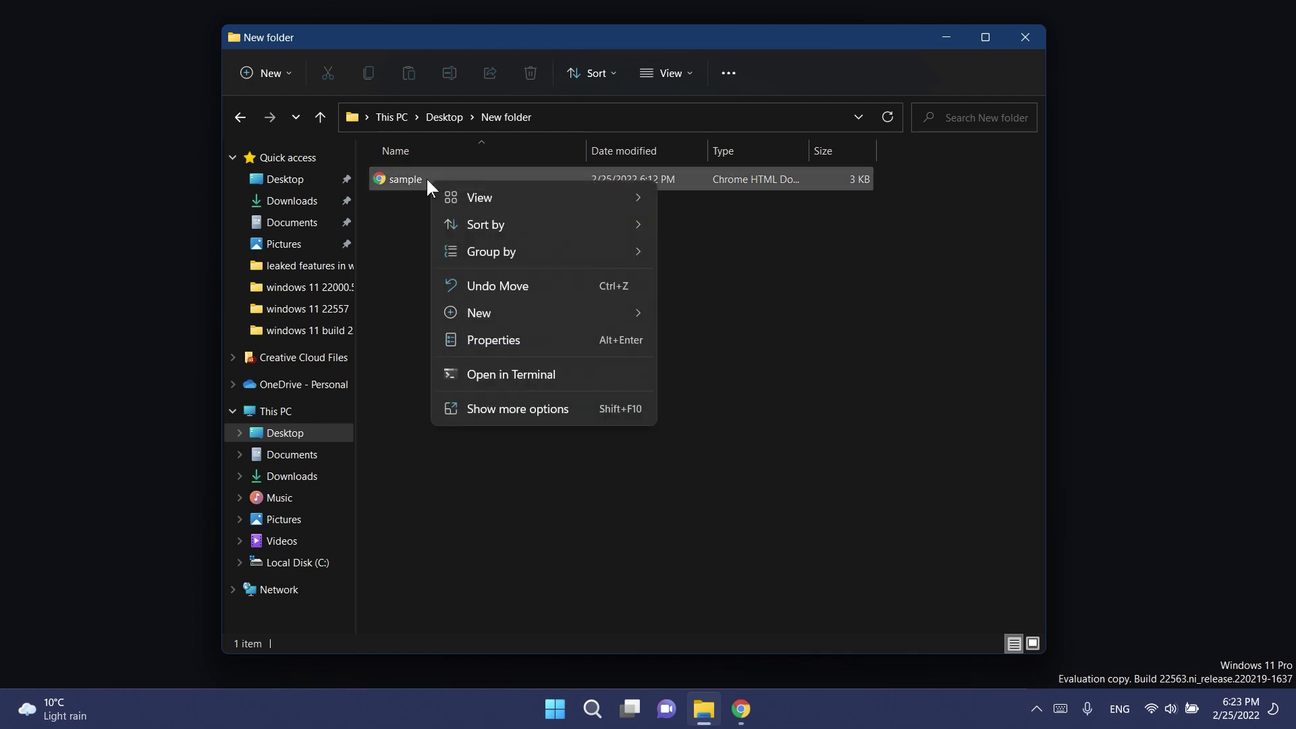
{"action": "right_click", "coordinate": [405, 179]}
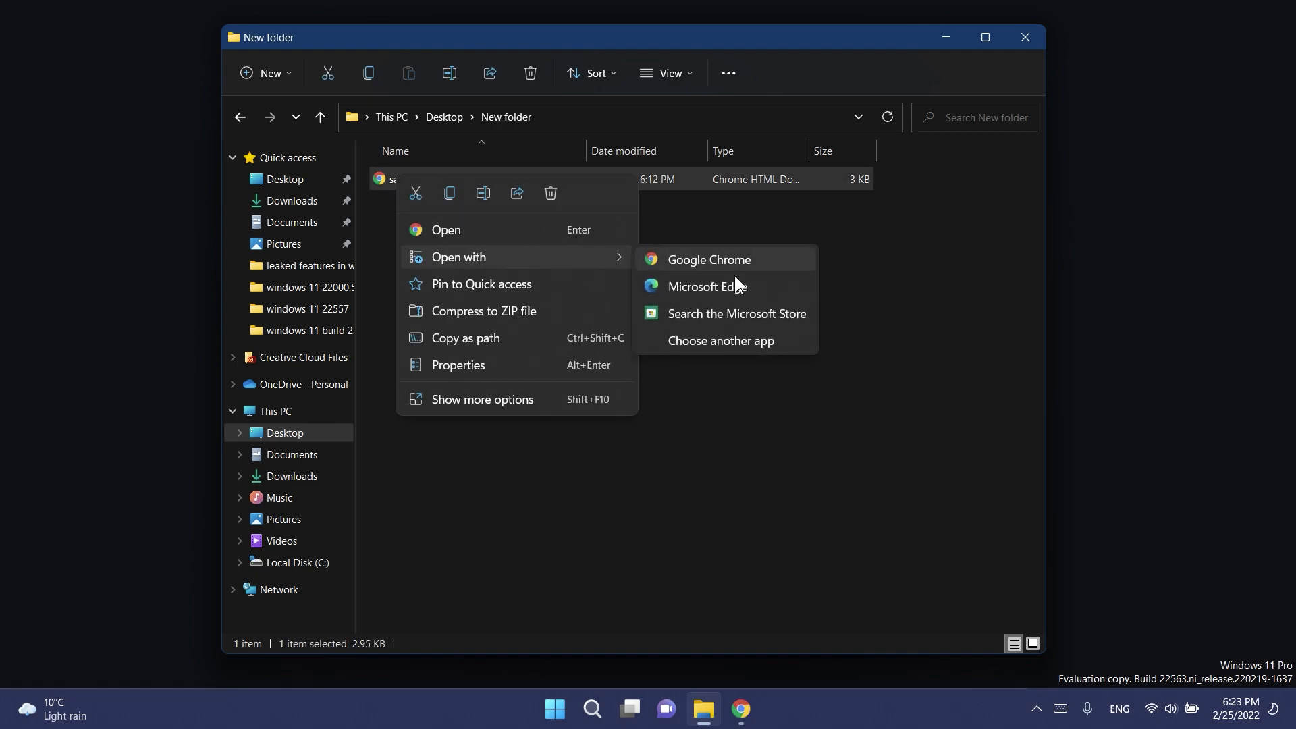
{"action": "left_click", "coordinate": [625, 428]}
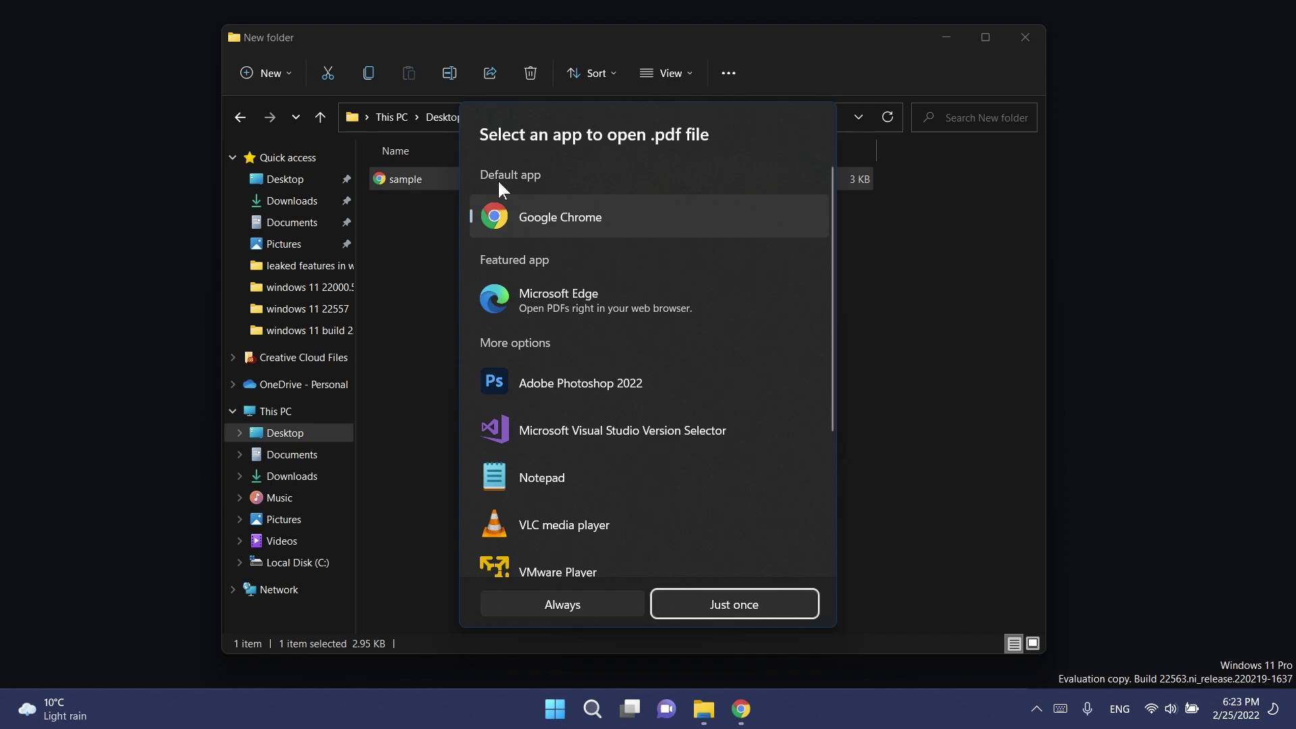
{"action": "scroll", "coordinate": [504, 191], "scroll_direction": "down", "scroll_amount": 2}
{"action": "scroll", "coordinate": [574, 238], "scroll_direction": "down", "scroll_amount": 2}
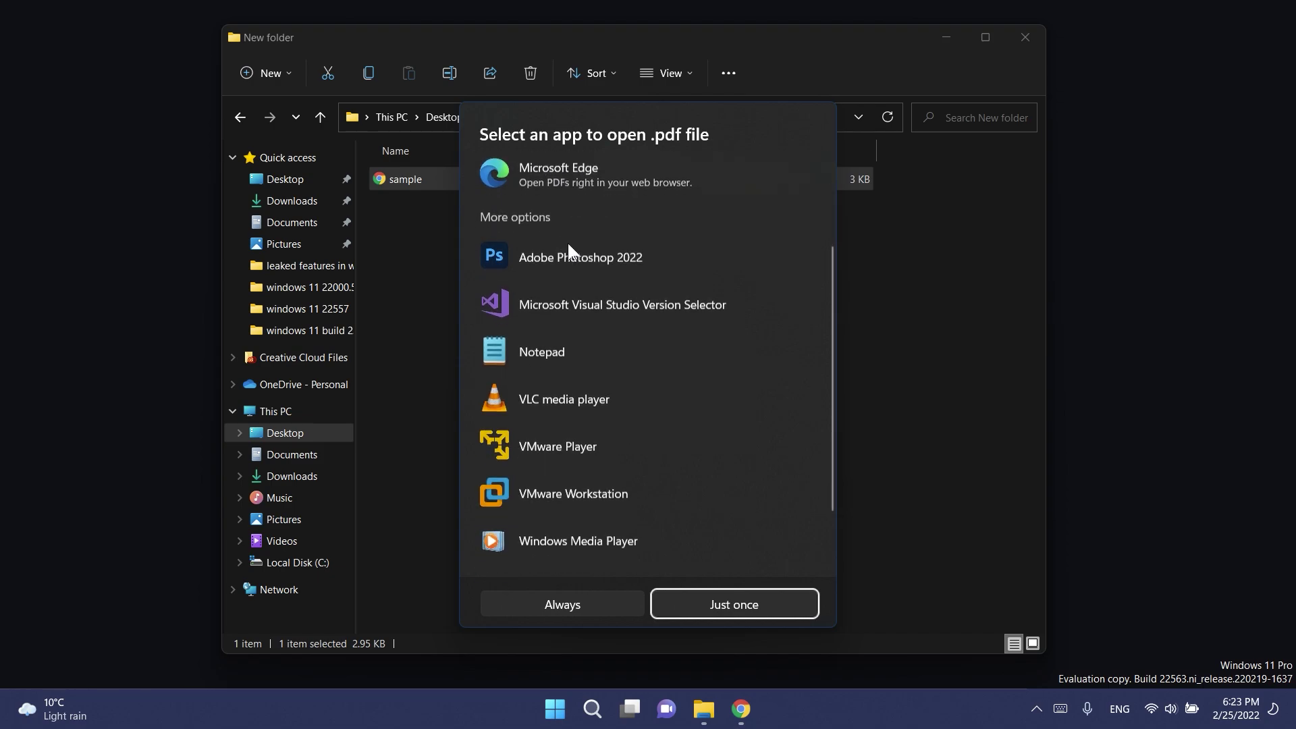
{"action": "scroll", "coordinate": [571, 256], "scroll_direction": "down", "scroll_amount": 2}
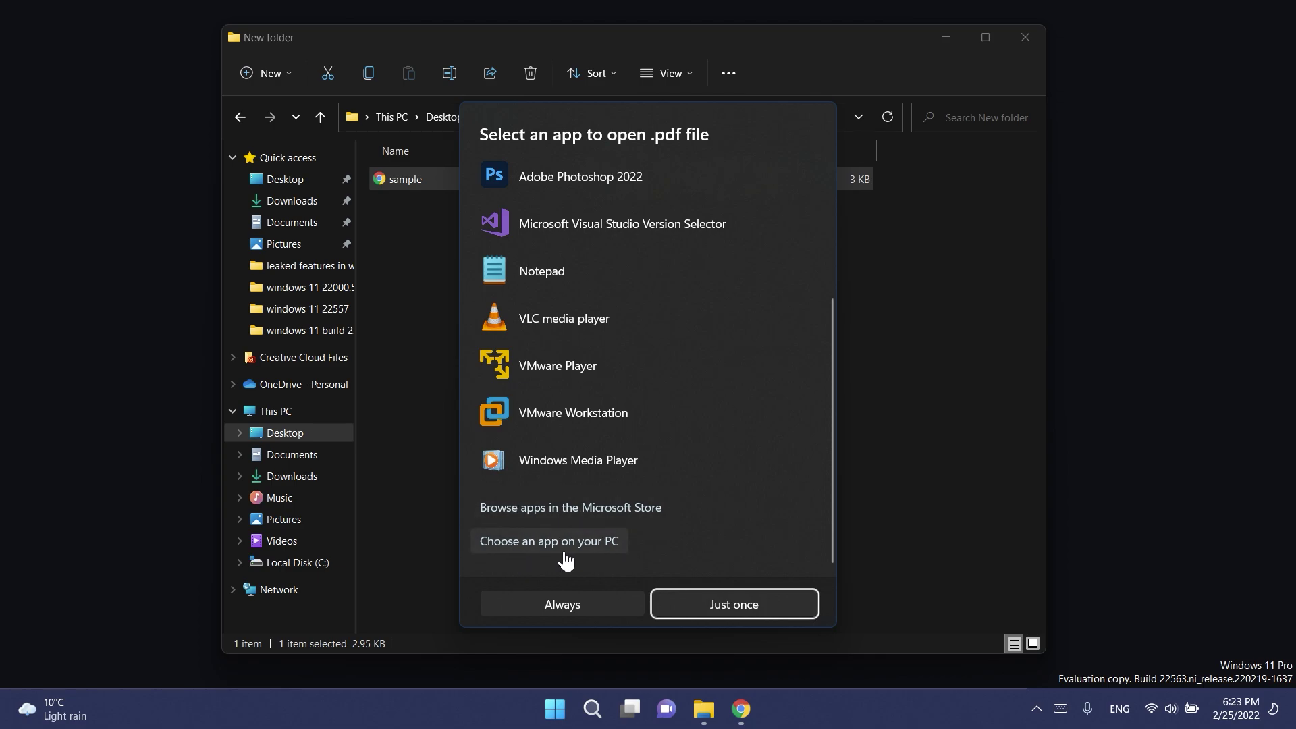
{"action": "scroll", "coordinate": [584, 228], "scroll_direction": "up", "scroll_amount": 3}
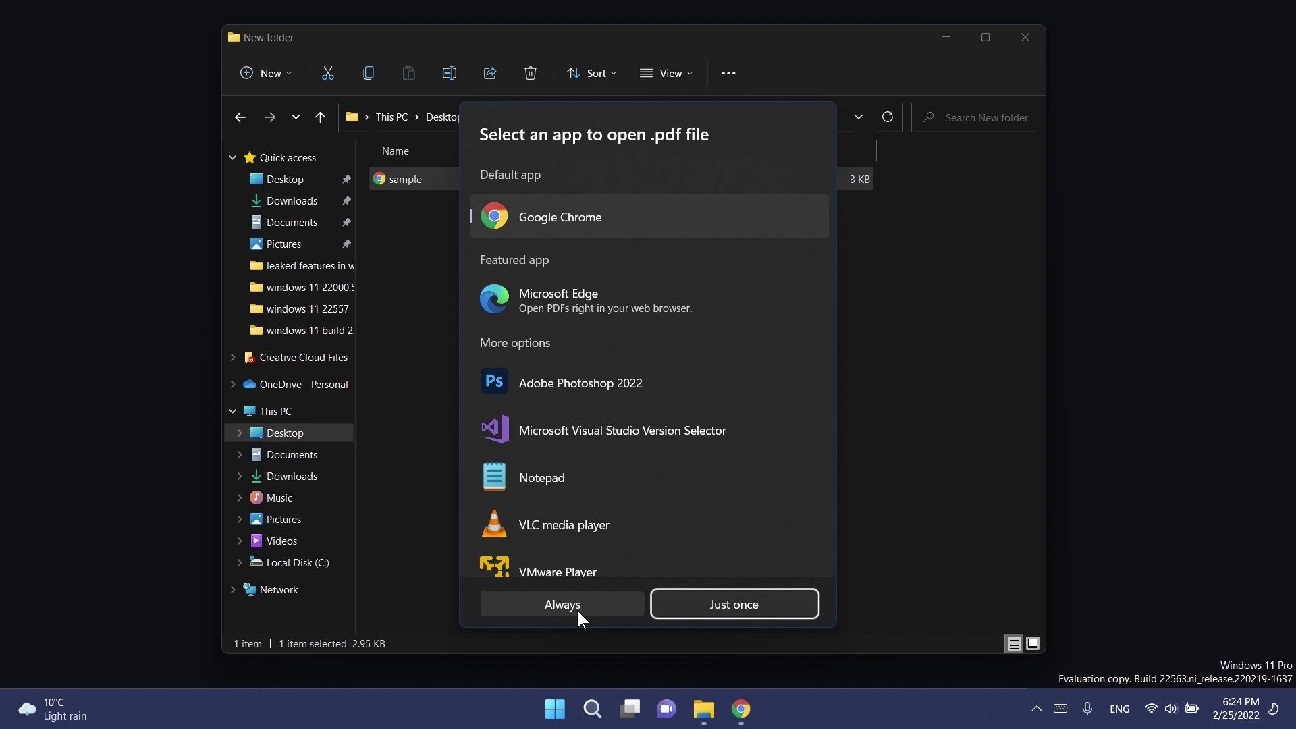
{"action": "left_click", "coordinate": [893, 490]}
{"action": "left_click", "coordinate": [421, 179]}
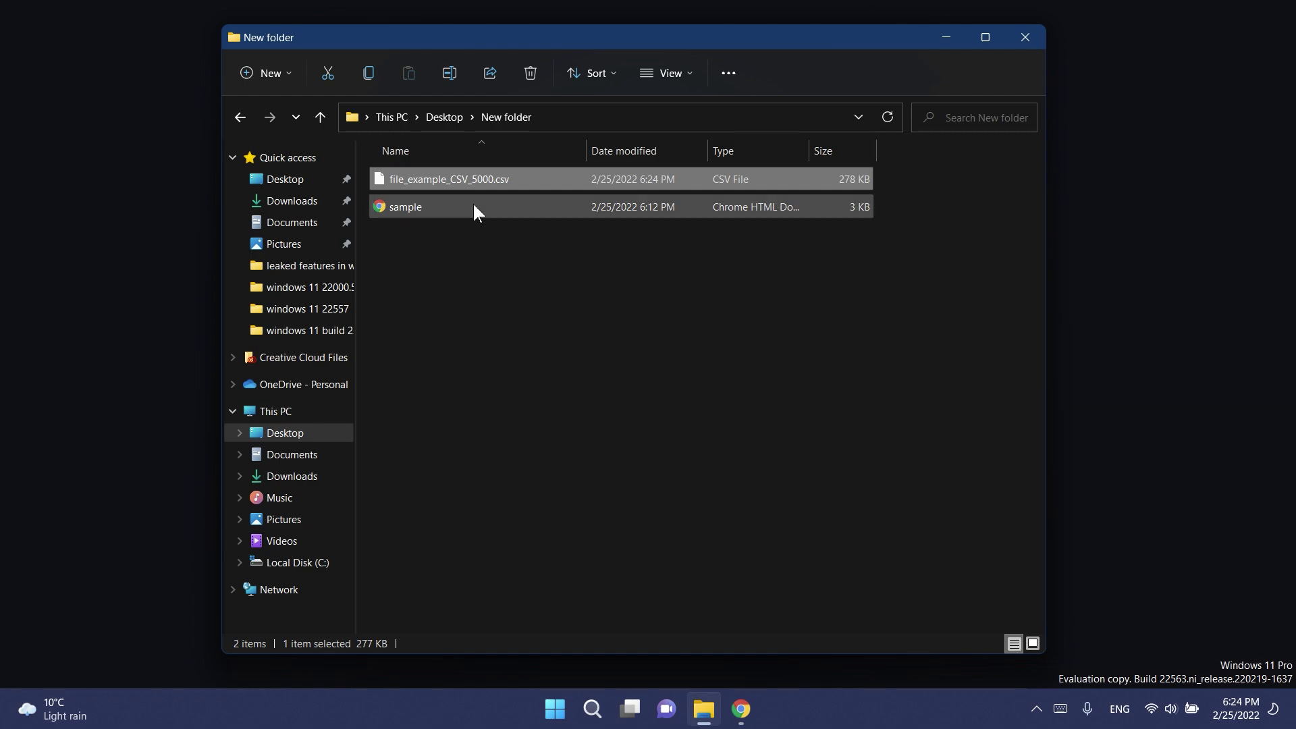
- Open file_example_CSV_5000.csv to show the new .csv app picker and browse its app list
{"action": "key", "text": "Return"}
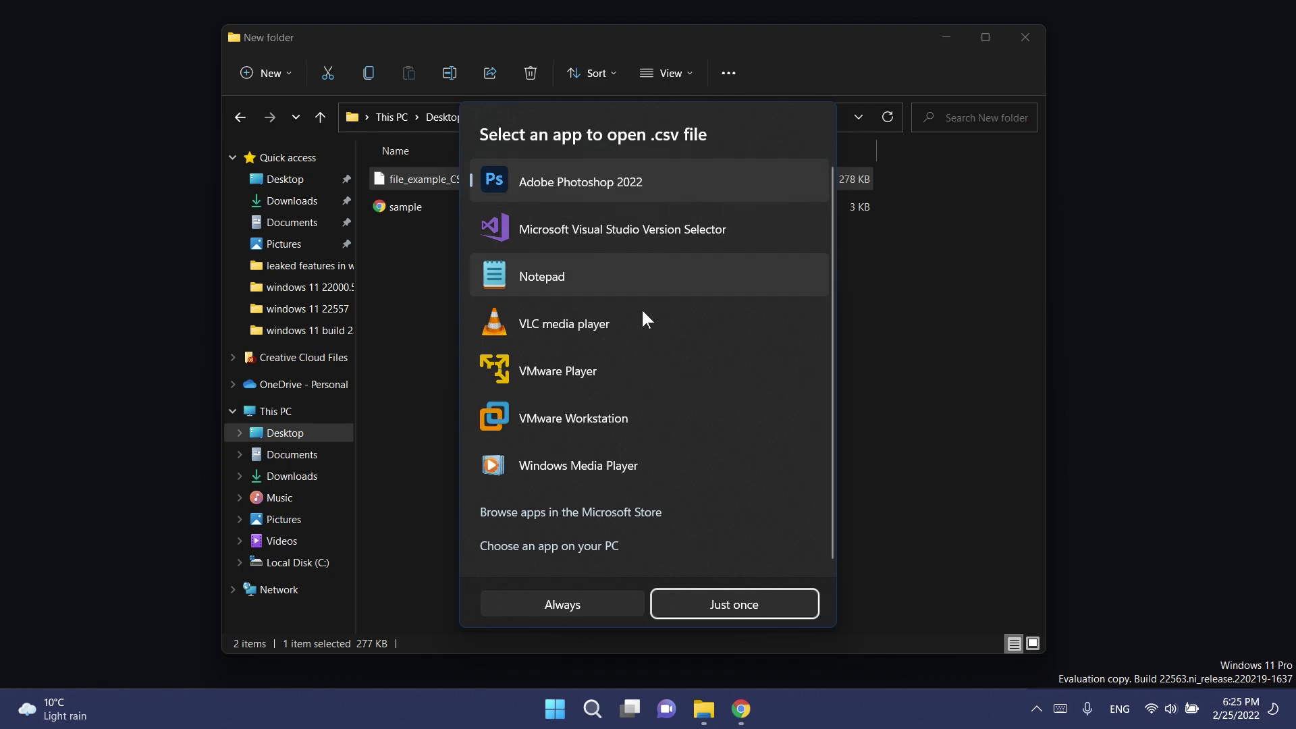
{"action": "scroll", "coordinate": [642, 338], "scroll_direction": "down", "scroll_amount": 1}
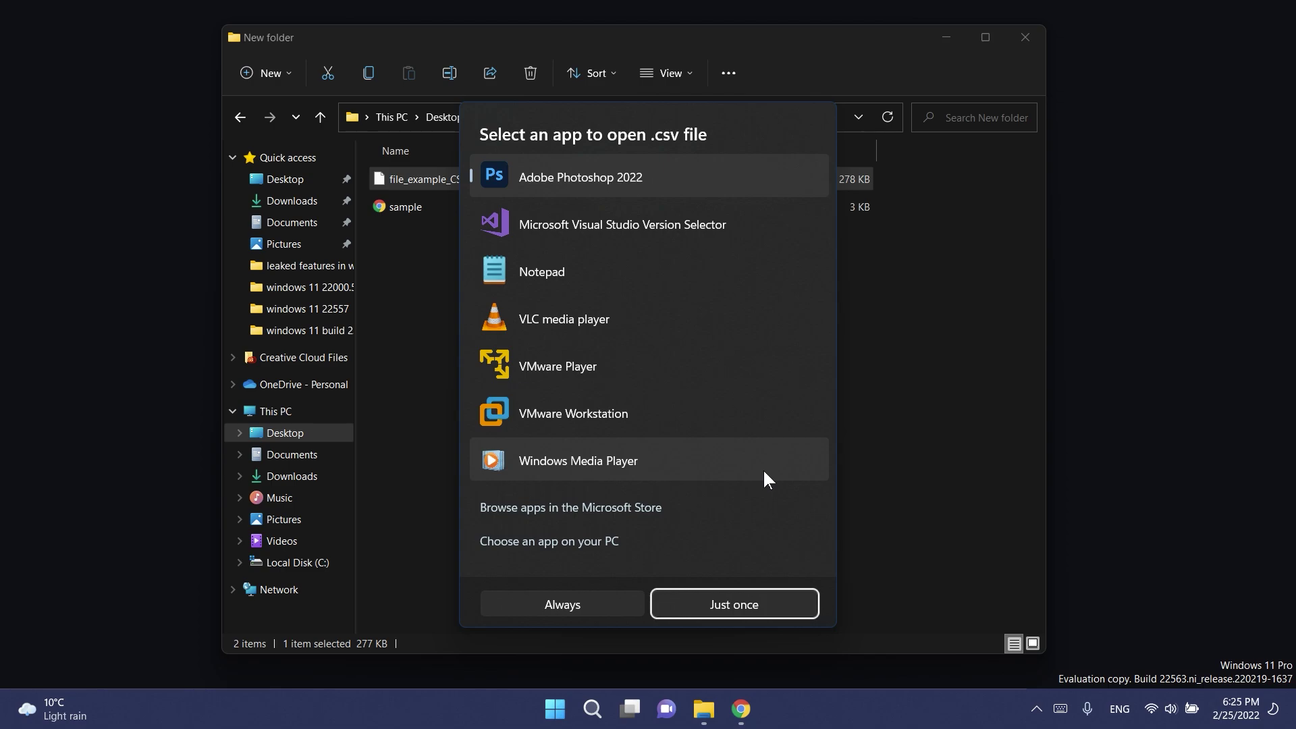
{"action": "scroll", "coordinate": [653, 338], "scroll_direction": "up", "scroll_amount": 1}
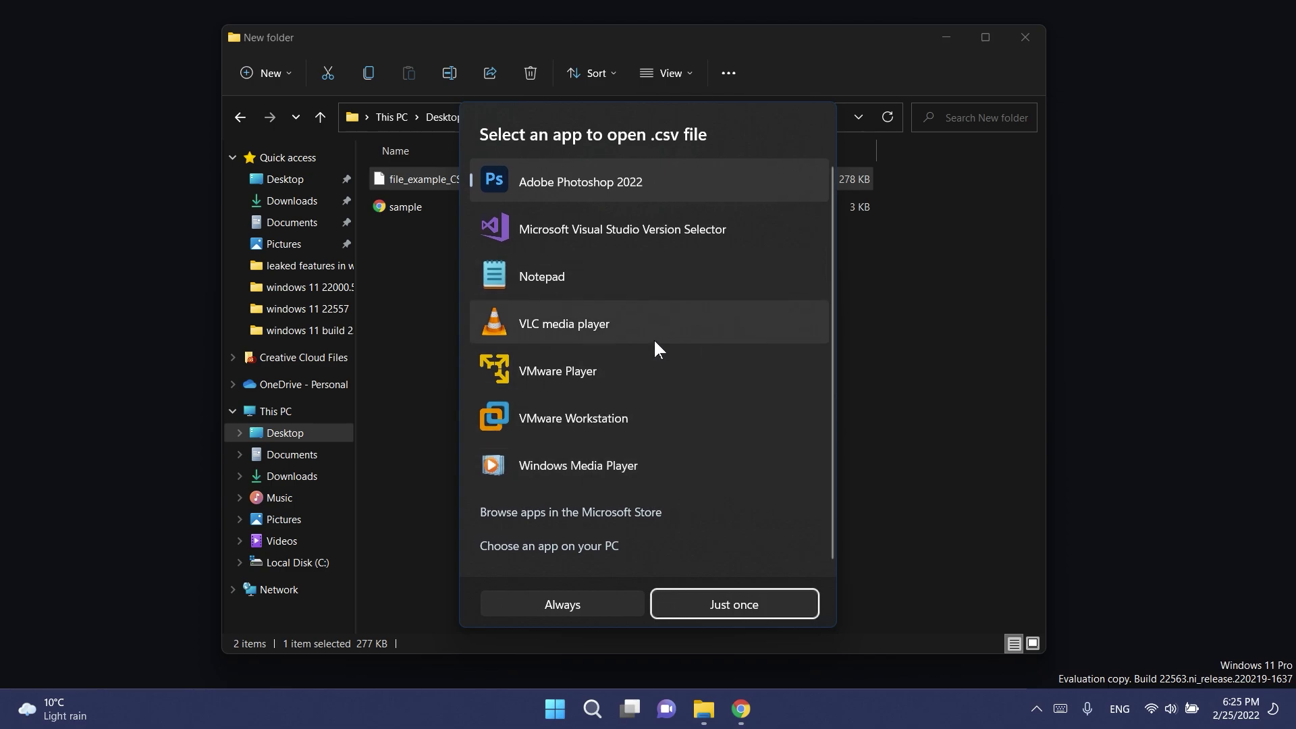